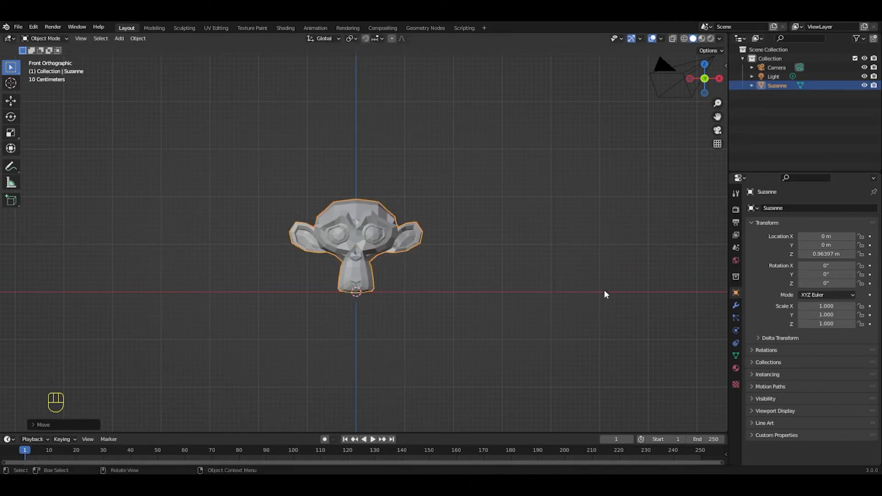
Add a Subdivision Surface modifier to the monkey head with 4 viewport levels, and collapse its settings
{"action": "left_click", "coordinate": [736, 305]}
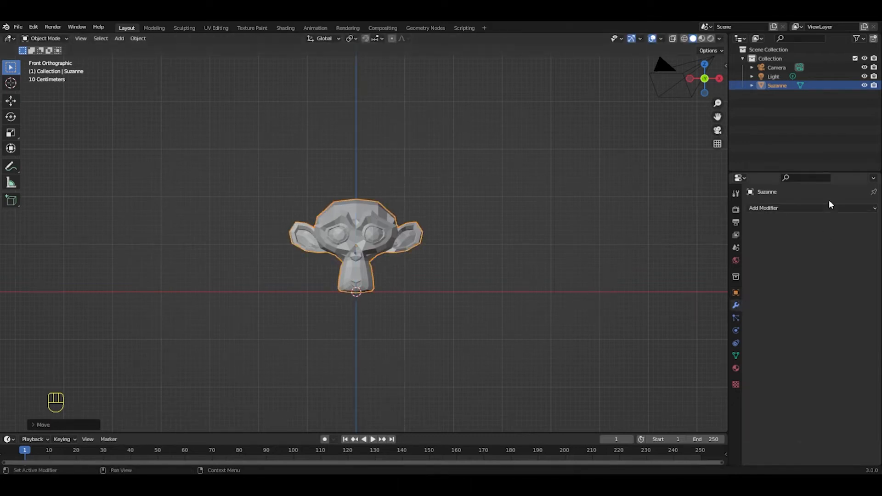
{"action": "left_click", "coordinate": [813, 207]}
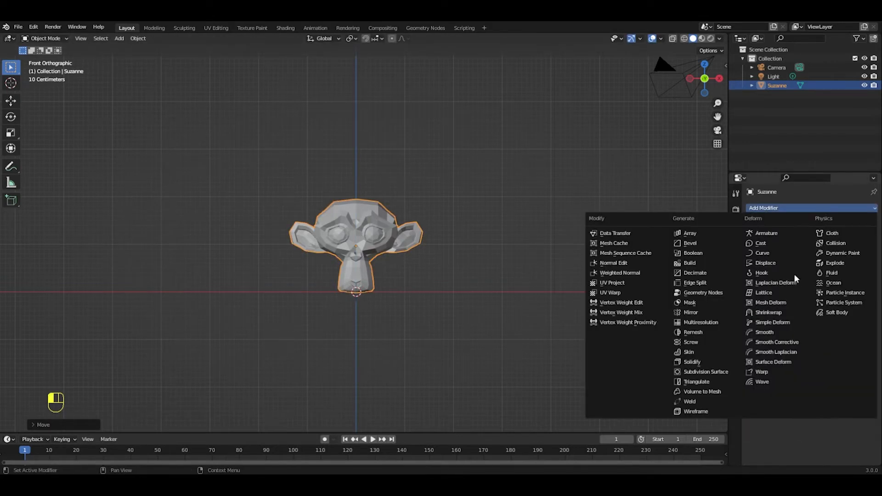
{"action": "left_click", "coordinate": [707, 372]}
{"action": "left_click", "coordinate": [862, 267]}
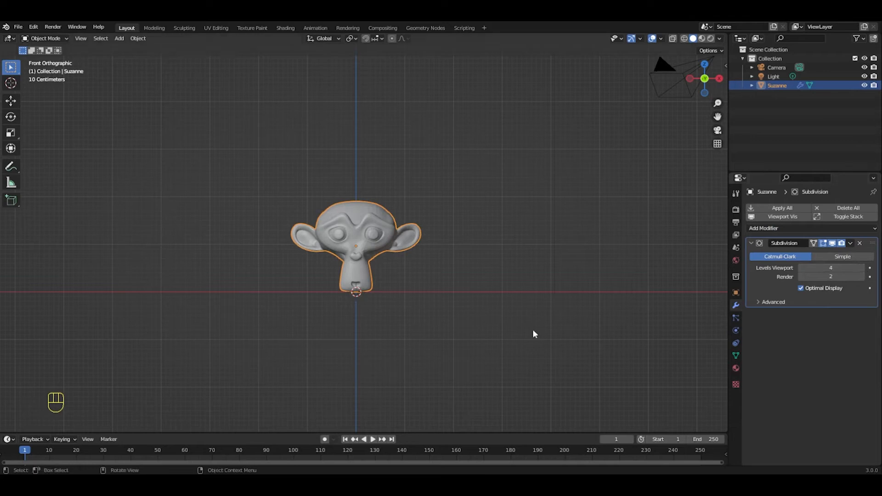
{"action": "left_click", "coordinate": [413, 295]}
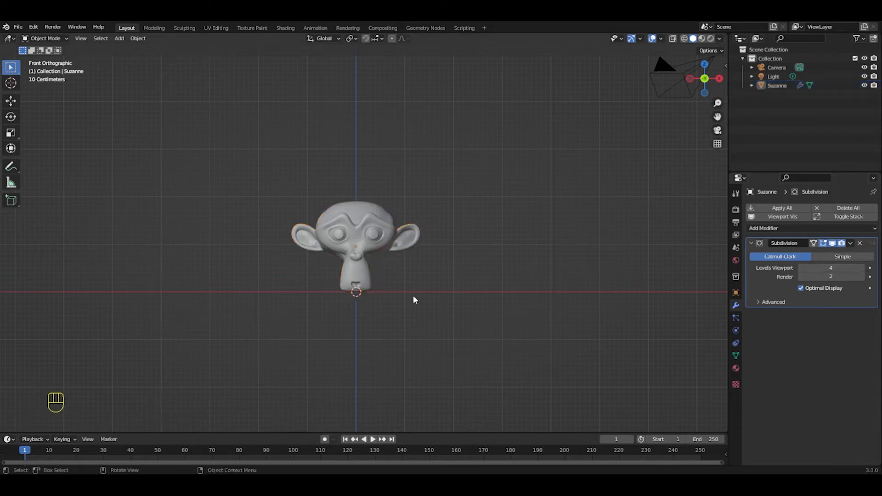
{"action": "left_click", "coordinate": [750, 243]}
Duplicate the monkey head and move the copy about 2.69 m along the positive X axis
{"action": "left_click", "coordinate": [374, 265]}
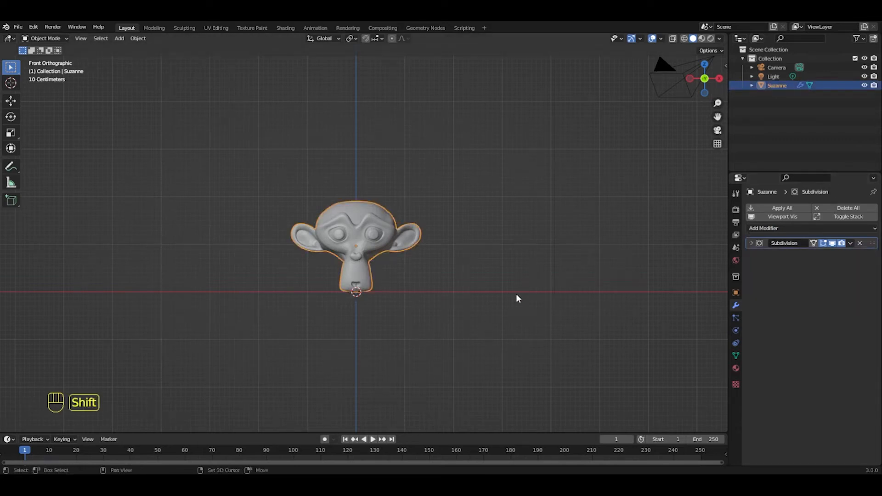
{"action": "key", "text": "shift+d"}
{"action": "right_click", "coordinate": [462, 326]}
{"action": "key", "text": "g"}
{"action": "key", "text": "x"}
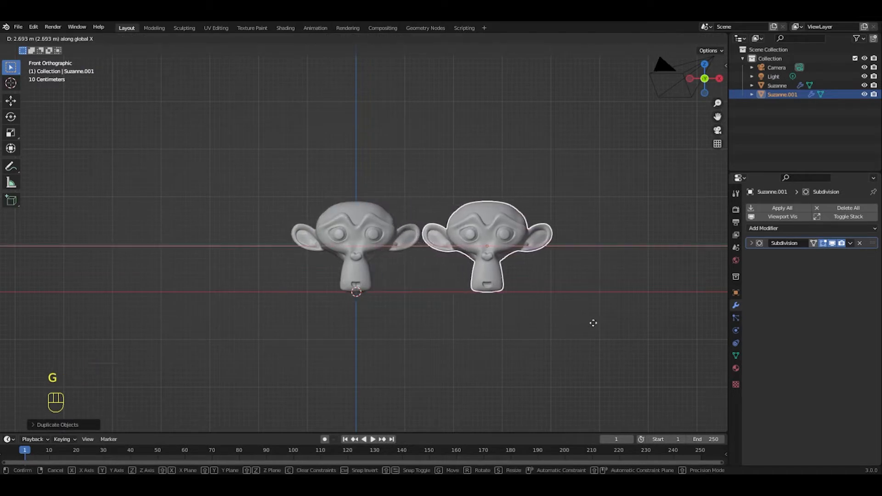
{"action": "left_click", "coordinate": [593, 323]}
Duplicate the original monkey head and move the copy about 2.75 m along the negative X axis, then deselect it
{"action": "left_click", "coordinate": [367, 276]}
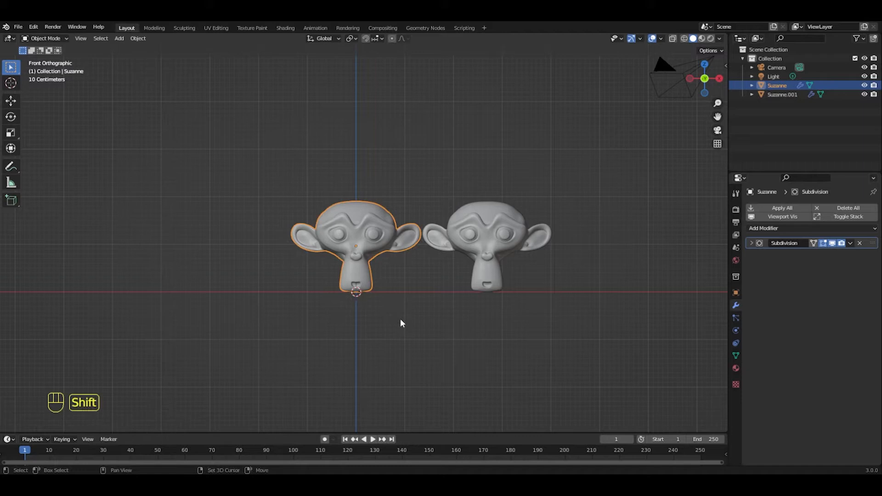
{"action": "key", "text": "shift+d"}
{"action": "right_click", "coordinate": [478, 251]}
{"action": "key", "text": "g"}
{"action": "key", "text": "x"}
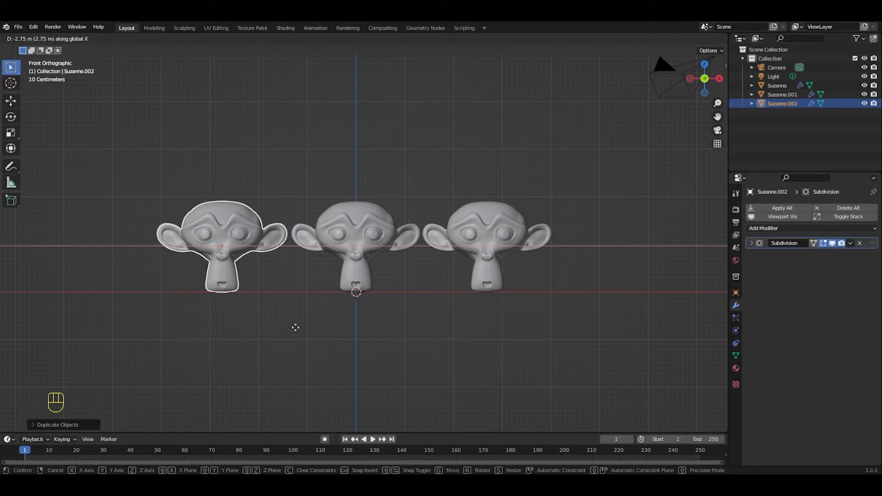
{"action": "left_click", "coordinate": [297, 327]}
{"action": "left_click", "coordinate": [311, 332]}
Create a new material on the monkey head on the negative X side
{"action": "middle_click_drag", "start_coordinate": [311, 332], "coordinate": [427, 303], "text": "shift"}
{"action": "scroll", "coordinate": [432, 330], "scroll_direction": "up", "scroll_amount": 3}
{"action": "scroll", "coordinate": [432, 329], "scroll_direction": "up", "scroll_amount": 1}
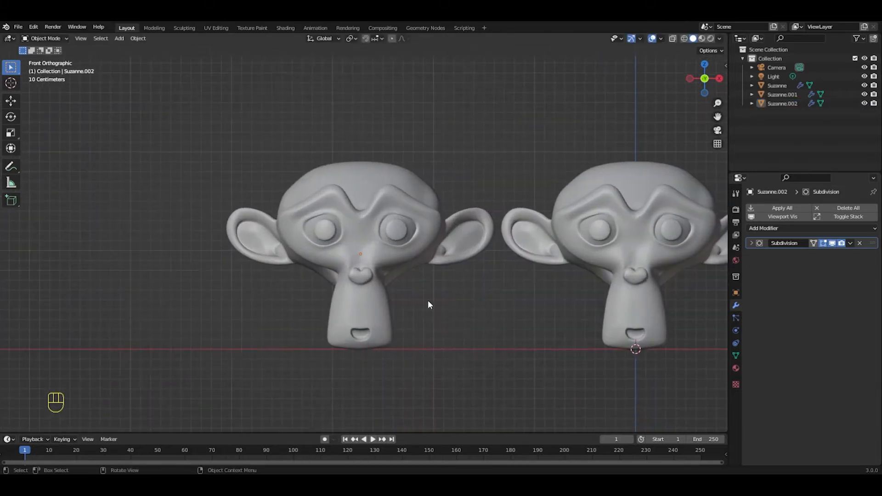
{"action": "left_click", "coordinate": [359, 306]}
{"action": "left_click", "coordinate": [735, 368]}
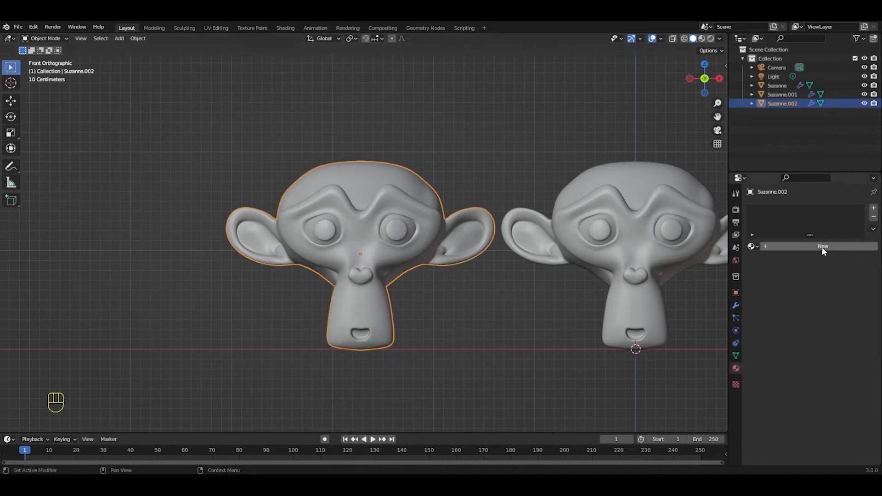
{"action": "left_click", "coordinate": [823, 249]}
Set the new material's base color to hex FFC125
{"action": "left_click", "coordinate": [843, 342]}
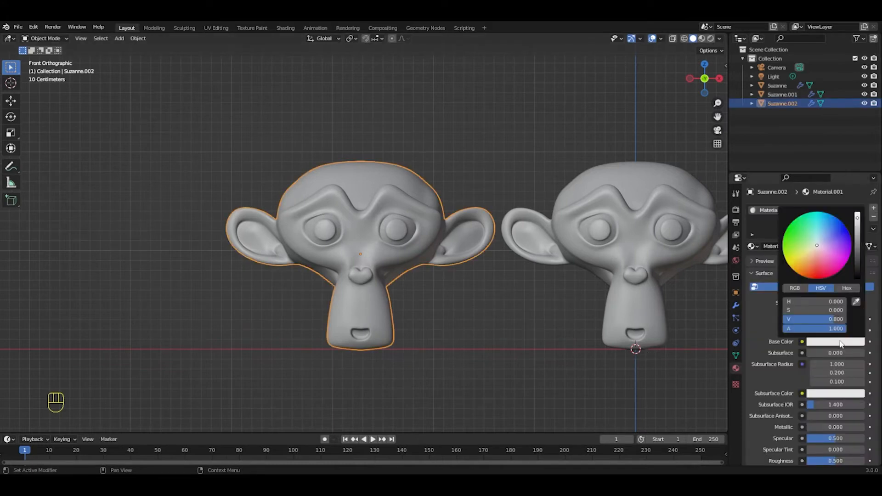
{"action": "left_click", "coordinate": [847, 288]}
{"action": "left_click", "coordinate": [815, 303]}
{"action": "type", "text": "f"}
{"action": "key", "text": "BackSpace"}
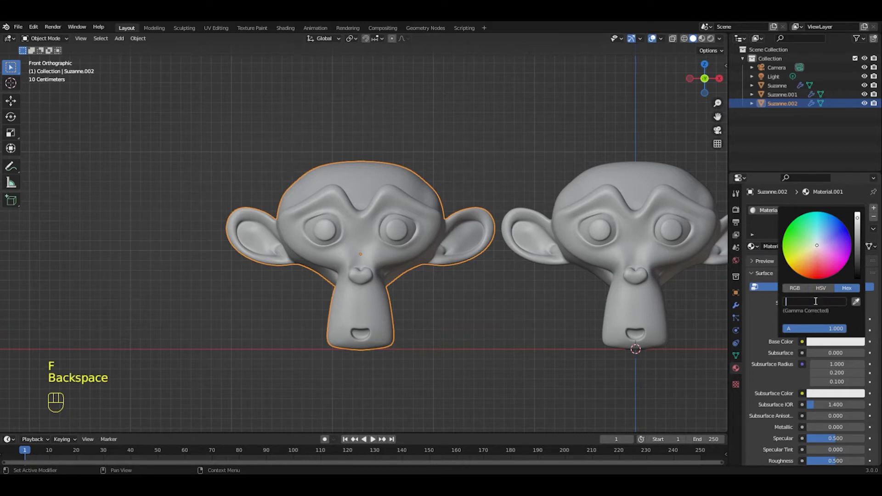
{"action": "type", "text": "f"}
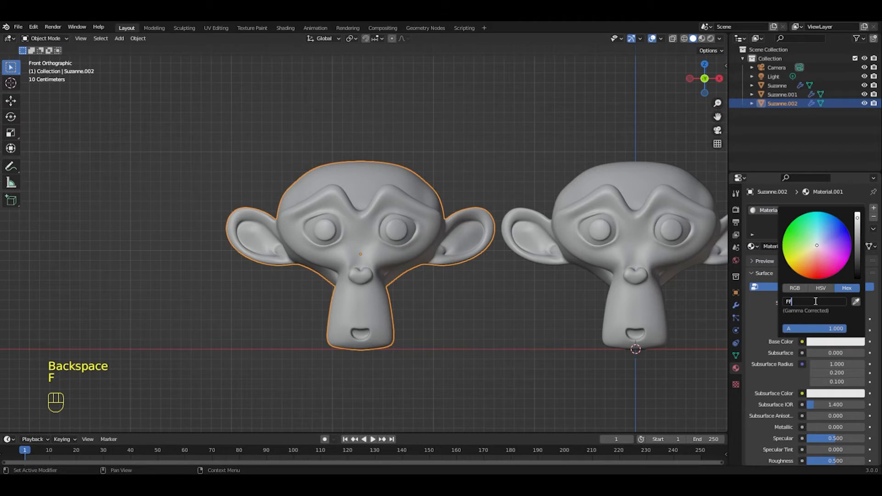
{"action": "type", "text": "FC125"}
{"action": "key", "text": "Return"}
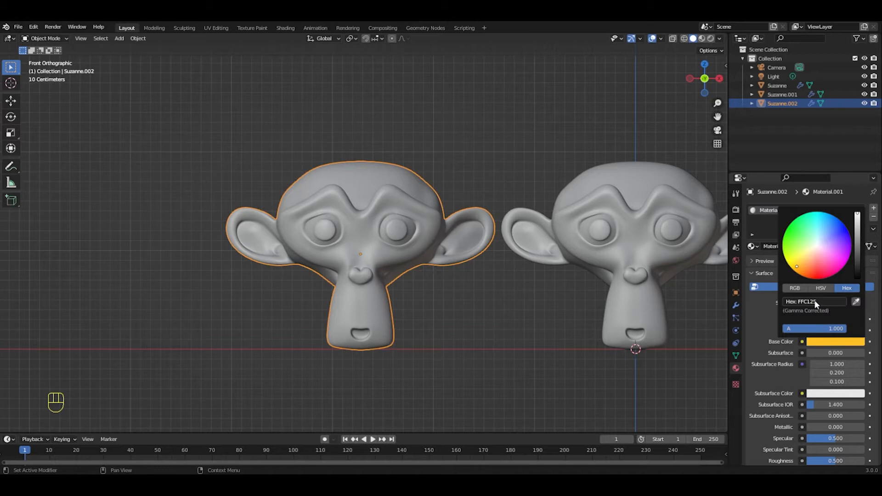
Show the viewport in Rendered shading with Scene World lighting disabled
{"action": "left_click", "coordinate": [711, 39]}
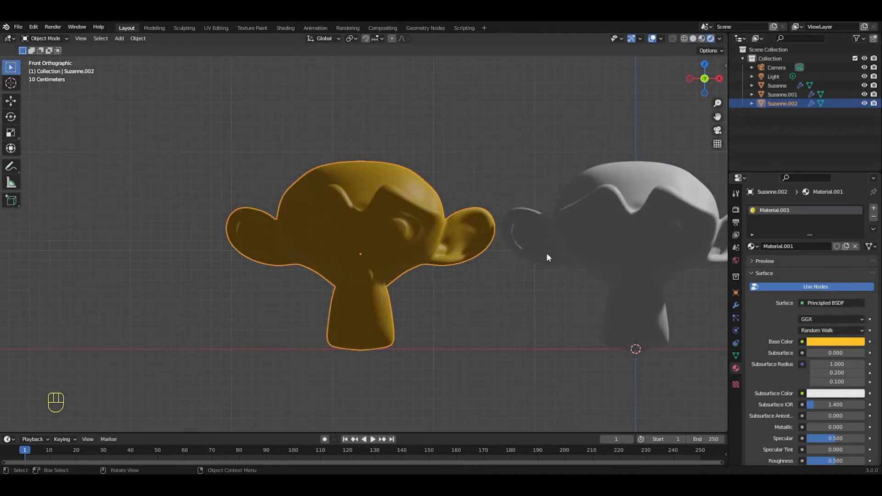
{"action": "left_click", "coordinate": [720, 39]}
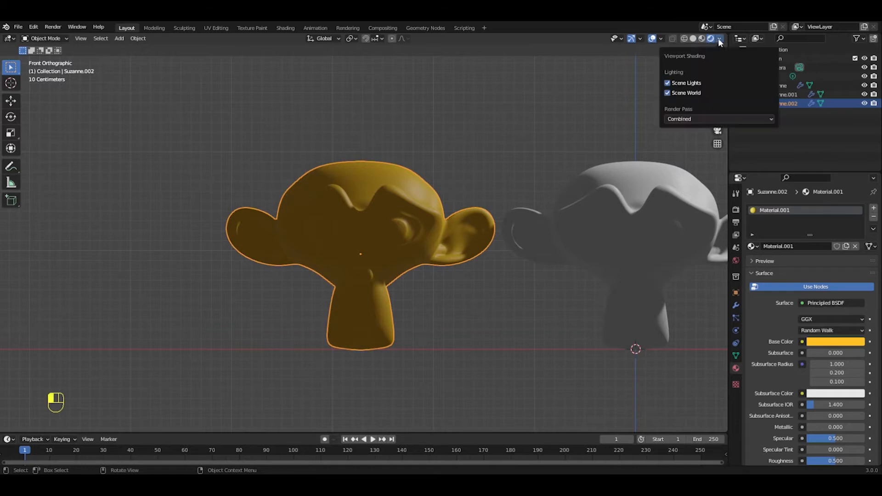
{"action": "left_click", "coordinate": [667, 94]}
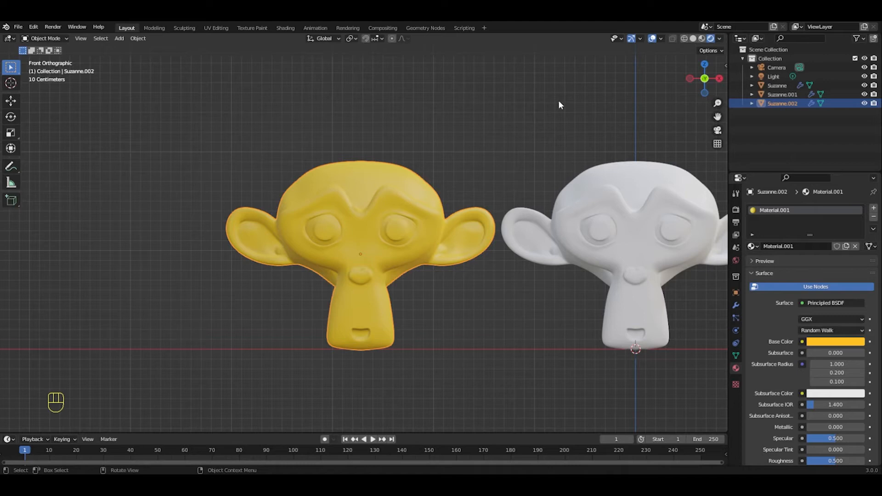
Set the yellow material's Metallic value to 1.0
{"action": "scroll", "coordinate": [811, 379], "scroll_direction": "down", "scroll_amount": 2}
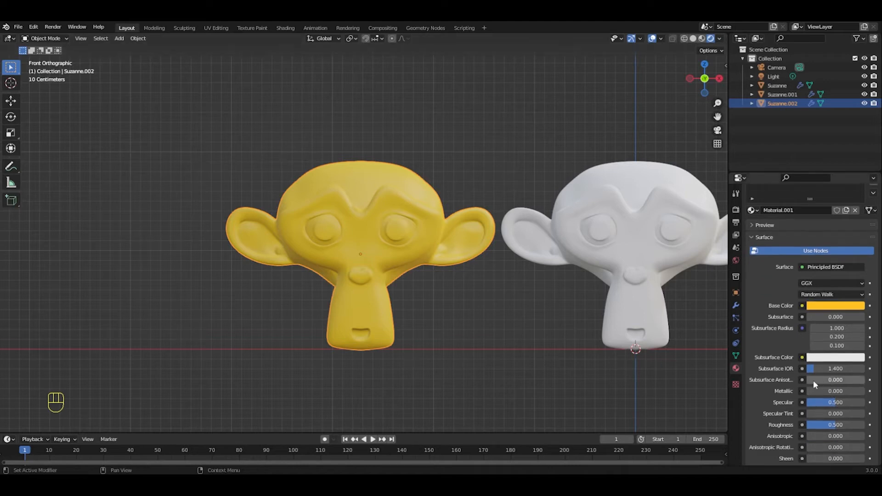
{"action": "left_click", "coordinate": [812, 379]}
{"action": "left_click", "coordinate": [818, 368]}
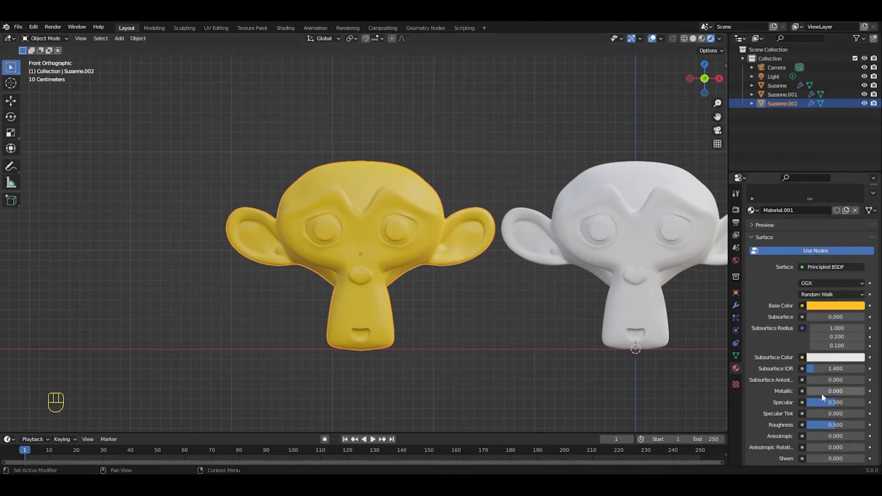
{"action": "left_click_drag", "start_coordinate": [812, 391], "coordinate": [863, 391]}
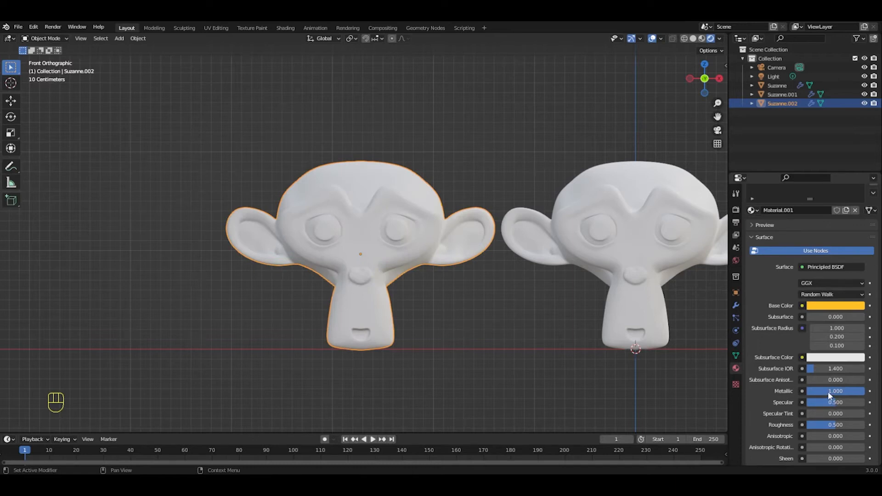
{"action": "scroll", "coordinate": [558, 368], "scroll_direction": "down", "scroll_amount": 2}
{"action": "scroll", "coordinate": [558, 367], "scroll_direction": "up", "scroll_amount": 3}
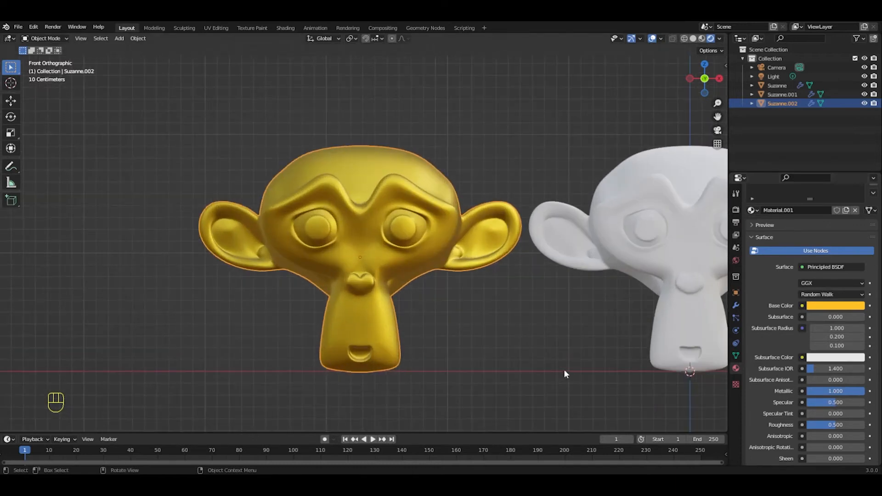
Set the gold material's roughness to 0.2 and deselect the head
{"action": "scroll", "coordinate": [818, 424], "scroll_direction": "down", "scroll_amount": 1}
{"action": "left_click", "coordinate": [820, 407]}
{"action": "type", "text": "0.2"}
{"action": "key", "text": "Return"}
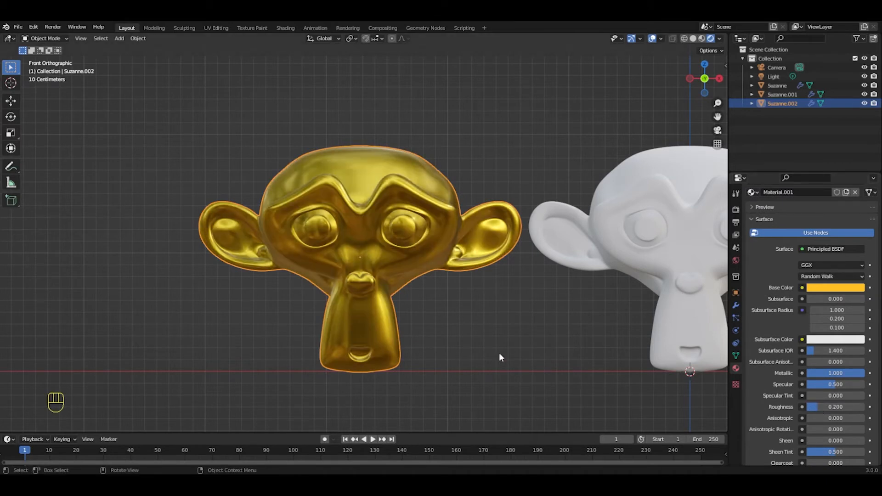
{"action": "left_click", "coordinate": [404, 317]}
Raise the gold head's Subdivision modifier to 6 viewport levels and collapse its settings
{"action": "left_click", "coordinate": [736, 305]}
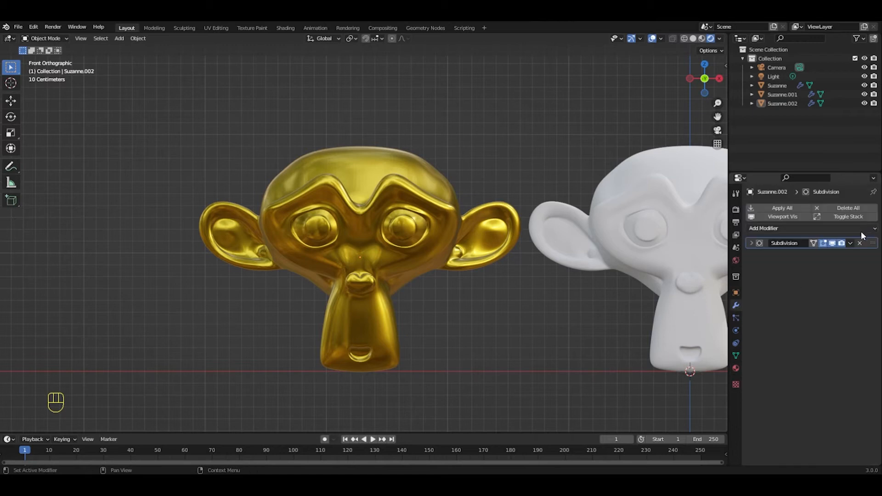
{"action": "left_click", "coordinate": [752, 243]}
{"action": "left_click", "coordinate": [862, 268]}
{"action": "left_click", "coordinate": [862, 268]}
{"action": "left_click", "coordinate": [862, 268]}
{"action": "left_click", "coordinate": [862, 268]}
{"action": "left_click", "coordinate": [862, 268]}
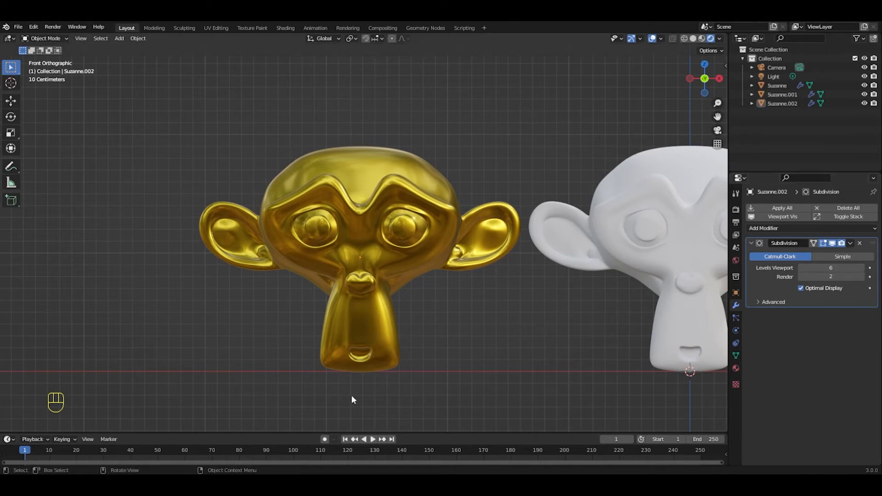
{"action": "left_click", "coordinate": [752, 244]}
Enable Eevee Screen Space Reflections with Half Res Trace off and a max roughness of 0.2
{"action": "left_click", "coordinate": [736, 212]}
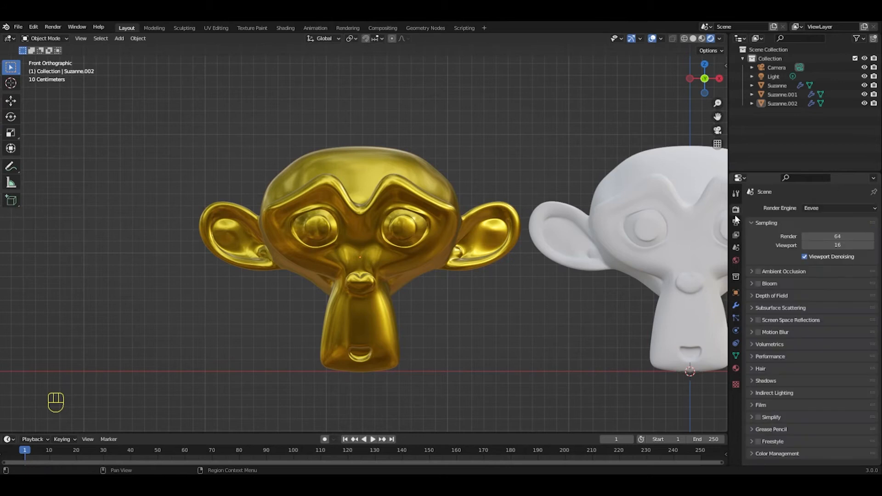
{"action": "left_click", "coordinate": [758, 321]}
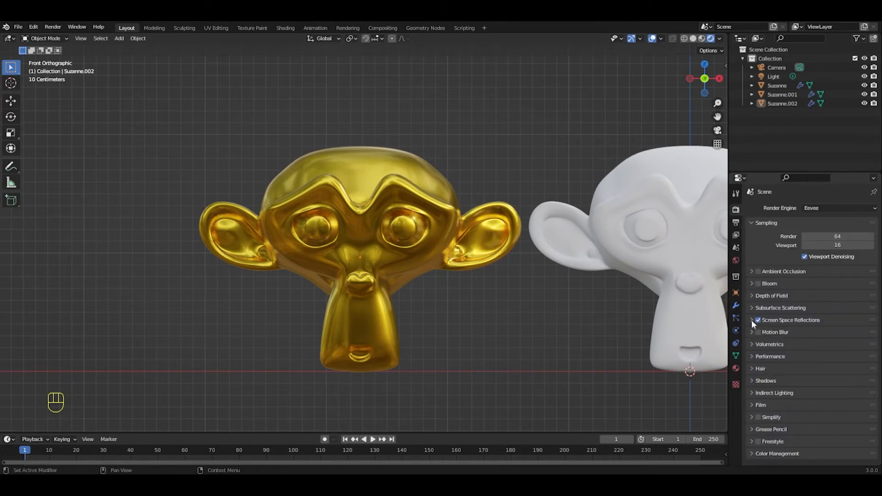
{"action": "left_click", "coordinate": [752, 320]}
{"action": "left_click", "coordinate": [803, 344]}
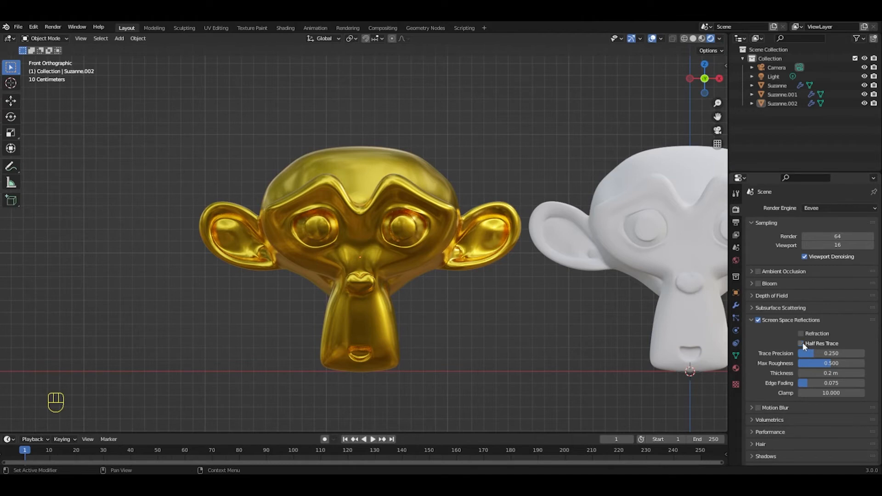
{"action": "left_click", "coordinate": [826, 363]}
{"action": "type", "text": "0.2"}
{"action": "key", "text": "Return"}
Enable Bloom in the Eevee render settings and collapse the Screen Space Reflections options
{"action": "scroll", "coordinate": [480, 312], "scroll_direction": "up", "scroll_amount": 3}
{"action": "middle_click_drag", "start_coordinate": [484, 306], "coordinate": [464, 310]}
{"action": "scroll", "coordinate": [464, 311], "scroll_direction": "down", "scroll_amount": 5}
{"action": "key", "text": "KP_1"}
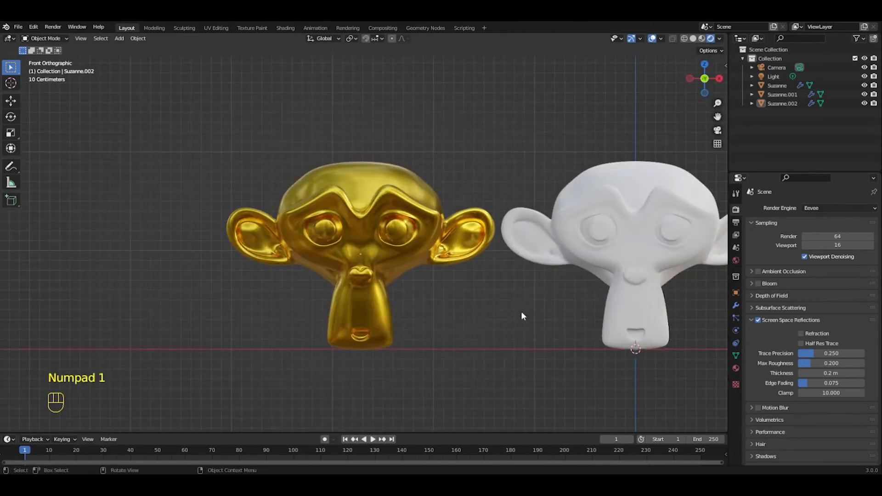
{"action": "scroll", "coordinate": [521, 311], "scroll_direction": "up", "scroll_amount": 2}
{"action": "middle_click_drag", "start_coordinate": [527, 313], "coordinate": [485, 319], "text": "shift"}
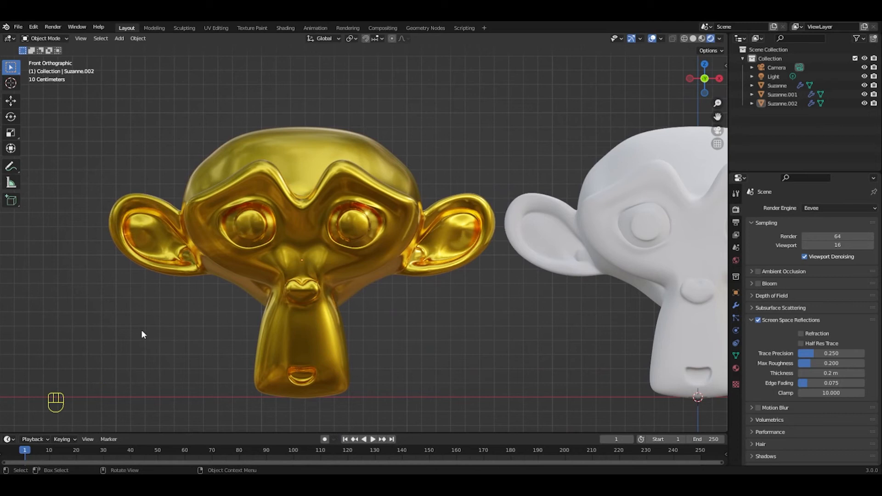
{"action": "left_click", "coordinate": [750, 319]}
{"action": "left_click", "coordinate": [758, 284]}
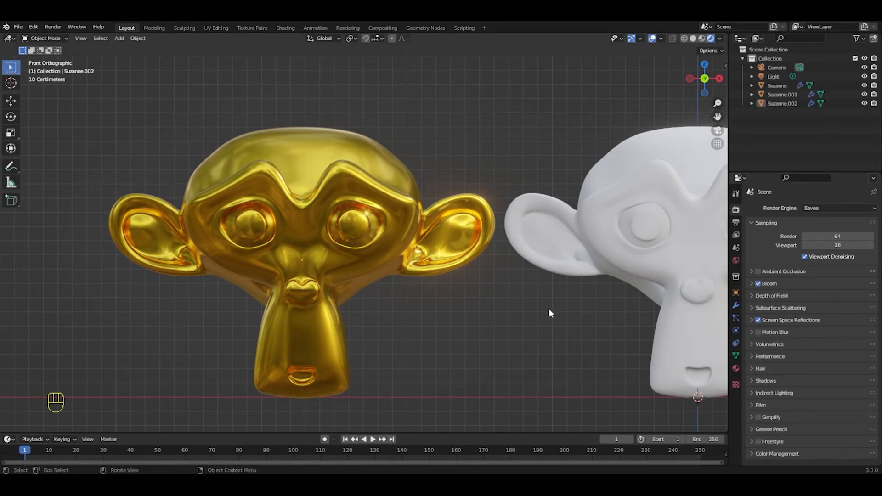
Delete the two white monkey heads
{"action": "scroll", "coordinate": [437, 330], "scroll_direction": "down", "scroll_amount": 5}
{"action": "left_click_drag", "start_coordinate": [420, 344], "coordinate": [703, 183]}
{"action": "key", "text": "x"}
{"action": "left_click", "coordinate": [622, 248]}
Duplicate the gold monkey head and move the copy about 2.66 m along the positive X axis
{"action": "scroll", "coordinate": [571, 265], "scroll_direction": "up", "scroll_amount": 3}
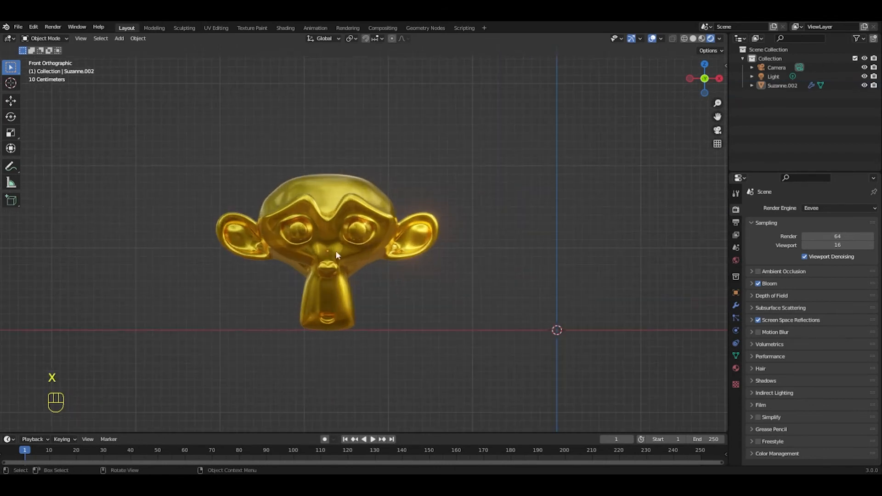
{"action": "key", "text": "shift"}
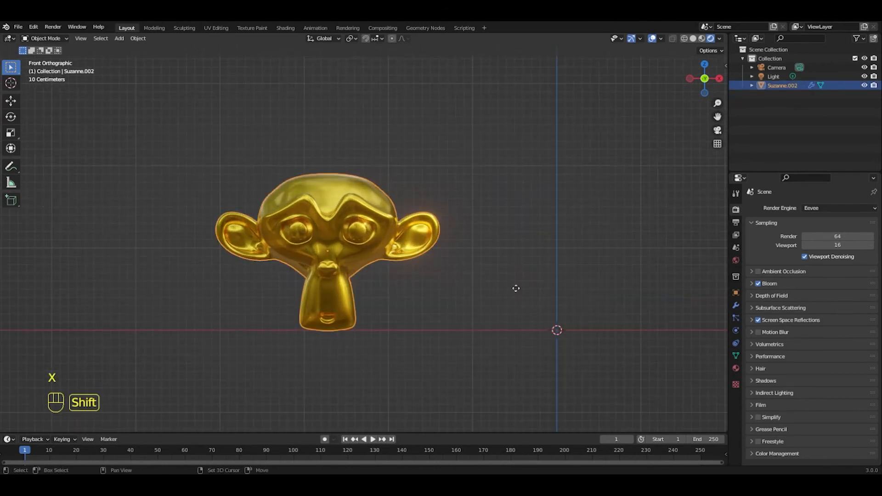
{"action": "key", "text": "shift+d"}
{"action": "right_click", "coordinate": [575, 293]}
{"action": "middle_click_drag", "start_coordinate": [578, 292], "coordinate": [467, 297], "text": "shift"}
{"action": "key", "text": "g"}
{"action": "key", "text": "x"}
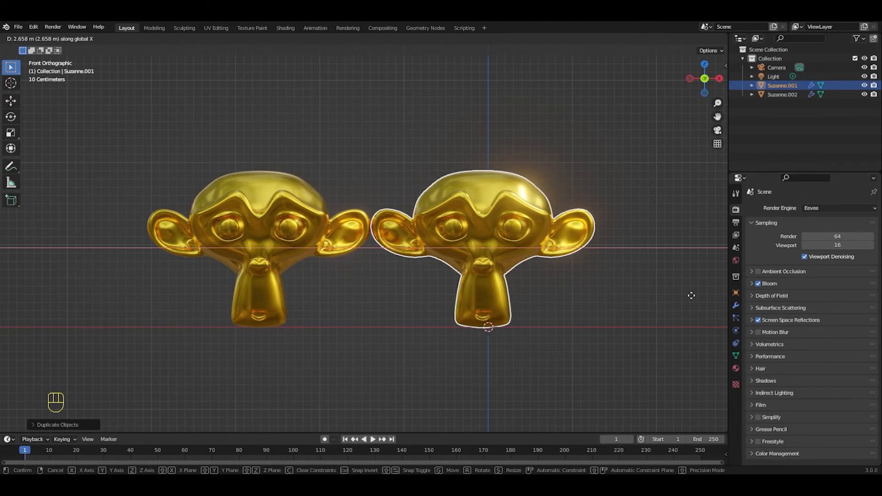
{"action": "left_click", "coordinate": [692, 294]}
Duplicate the middle gold monkey head and move the copy about 2.69 m along the positive X axis
{"action": "middle_click_drag", "start_coordinate": [635, 308], "coordinate": [578, 310], "text": "shift"}
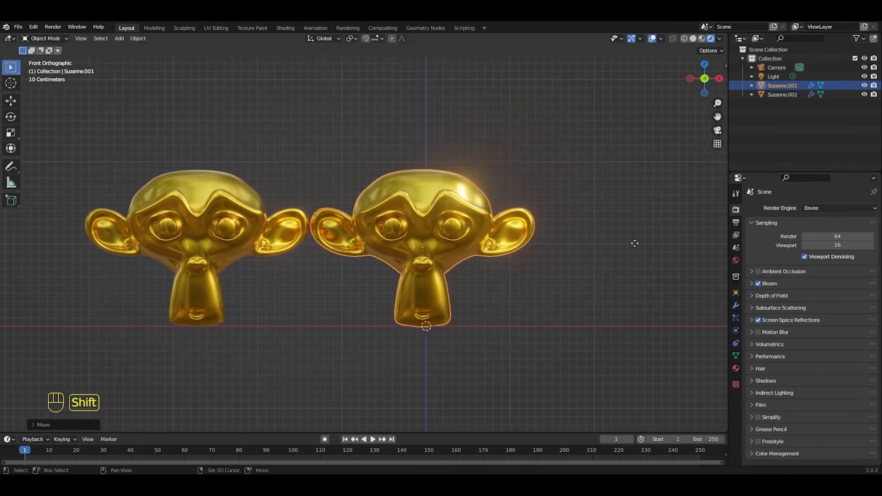
{"action": "key", "text": "shift+d"}
{"action": "right_click", "coordinate": [633, 233]}
{"action": "middle_click_drag", "start_coordinate": [633, 233], "coordinate": [489, 301], "text": "shift"}
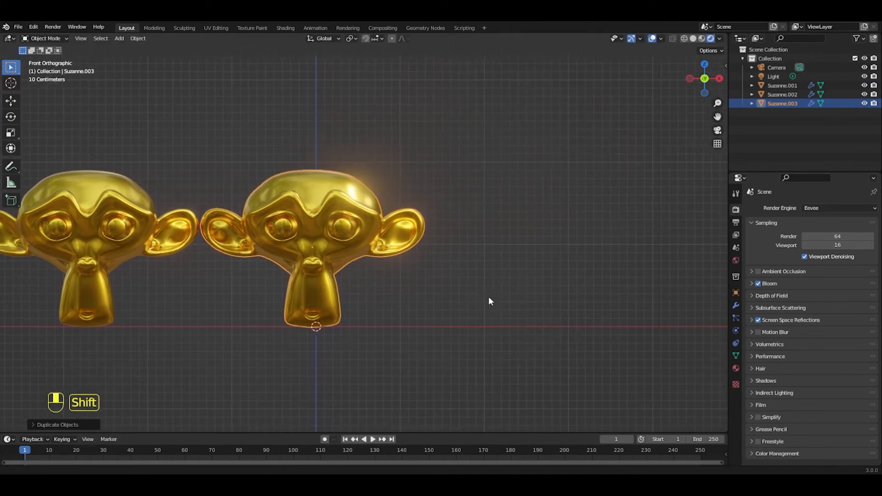
{"action": "key", "text": "g"}
{"action": "key", "text": "x"}
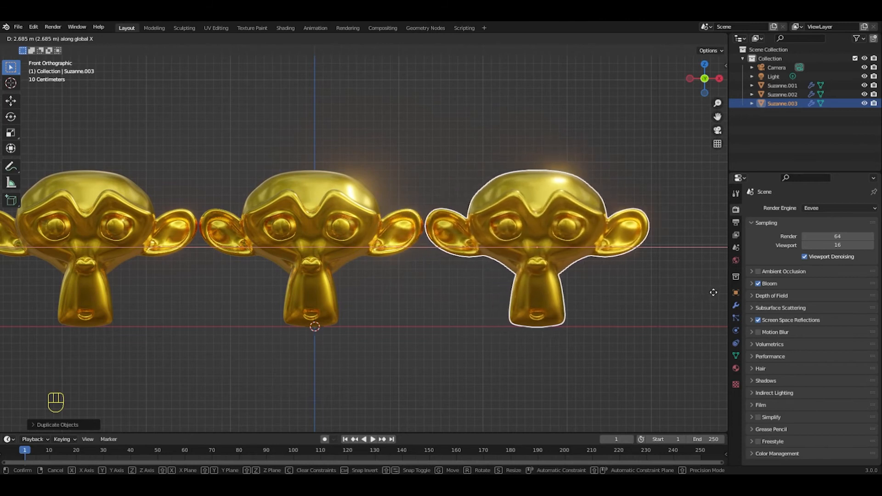
{"action": "left_click", "coordinate": [713, 292]}
Replace the gold material on the middle monkey head with a new material and set its base color to silver grey
{"action": "scroll", "coordinate": [420, 277], "scroll_direction": "up", "scroll_amount": 3}
{"action": "middle_click_drag", "start_coordinate": [390, 298], "coordinate": [501, 284], "text": "shift"}
{"action": "left_click", "coordinate": [363, 294]}
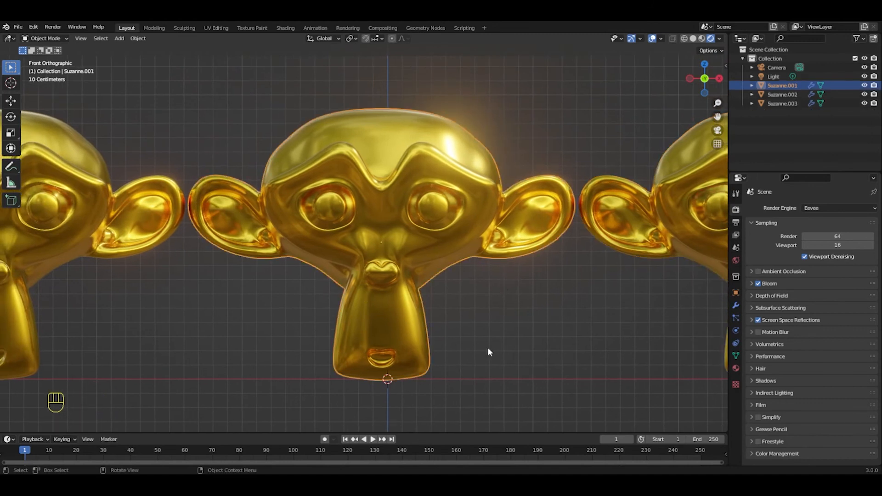
{"action": "left_click", "coordinate": [739, 369]}
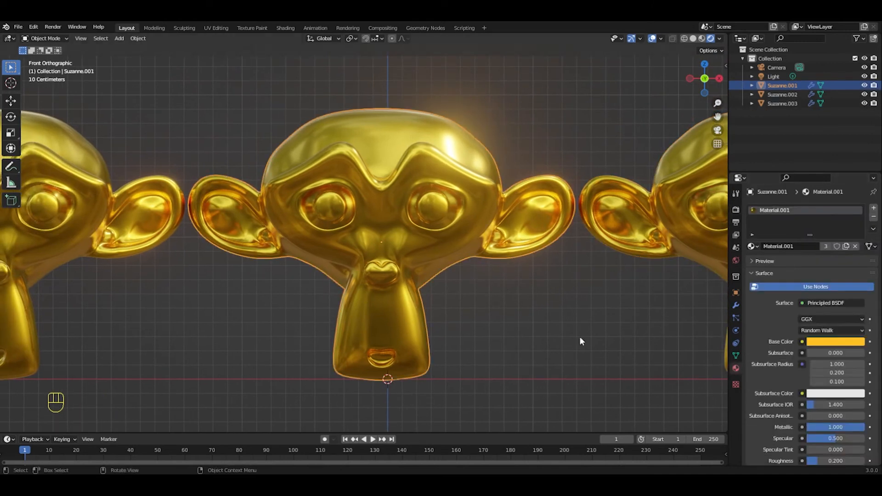
{"action": "left_click", "coordinate": [874, 218]}
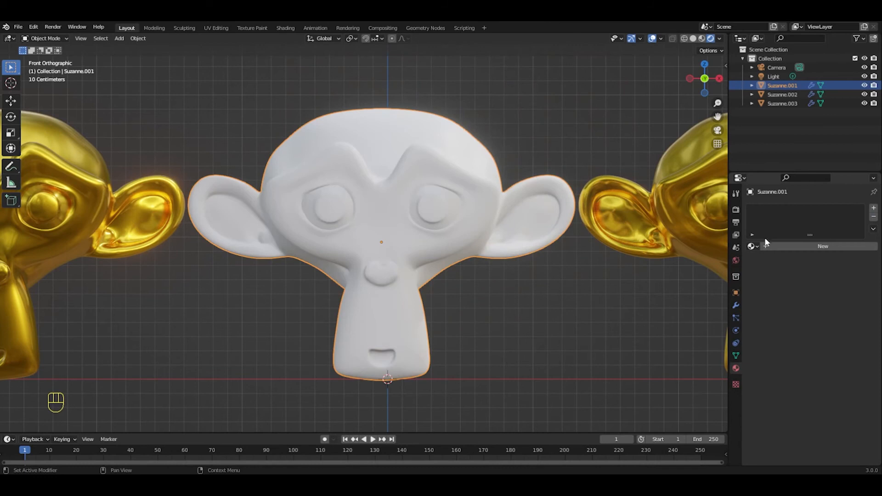
{"action": "left_click", "coordinate": [814, 248]}
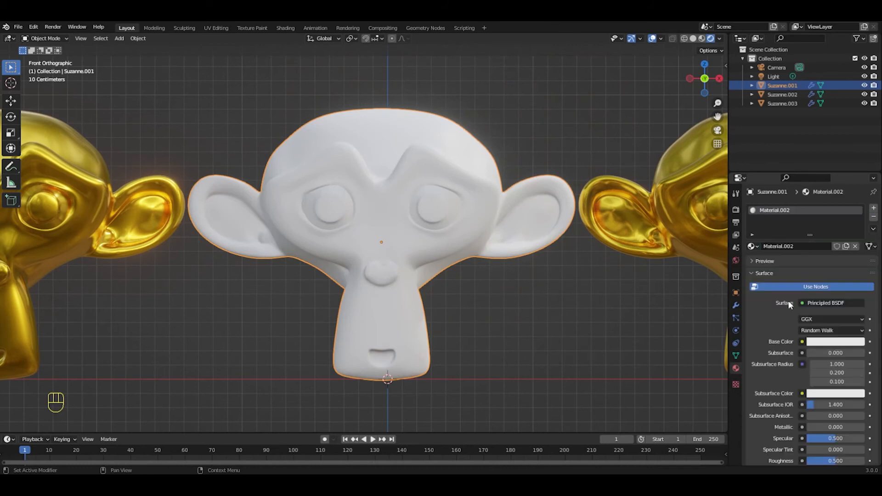
{"action": "left_click", "coordinate": [827, 342]}
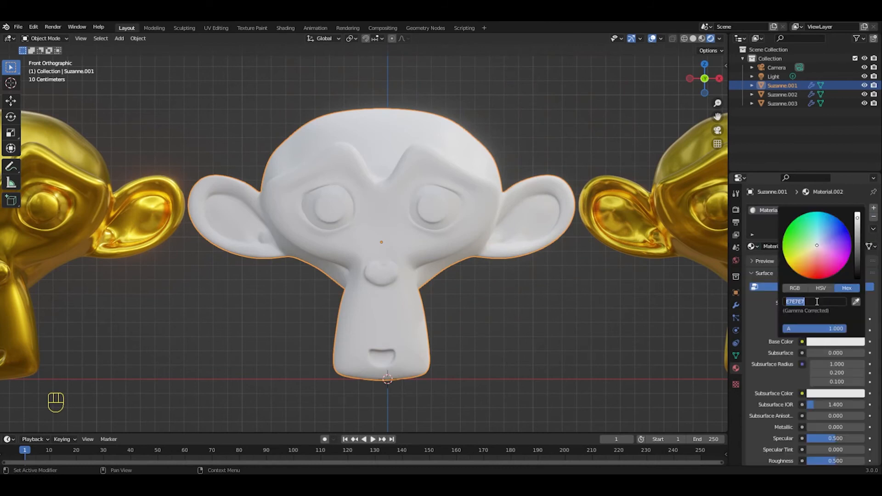
{"action": "type", "text": "coco"}
{"action": "key", "text": "Return"}
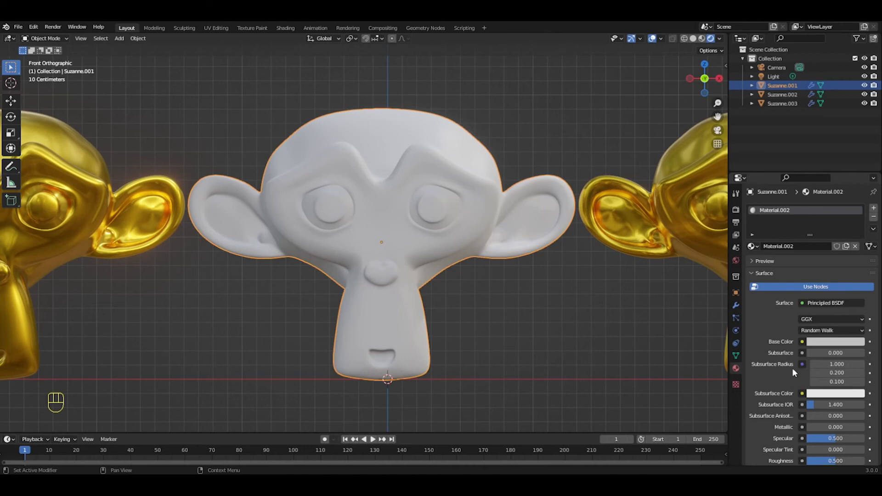
Set the middle monkey head's material to metallic 1.0 and roughness 0.2
{"action": "scroll", "coordinate": [793, 368], "scroll_direction": "down", "scroll_amount": 2}
{"action": "left_click_drag", "start_coordinate": [811, 390], "coordinate": [859, 390]}
{"action": "scroll", "coordinate": [845, 414], "scroll_direction": "down", "scroll_amount": 2}
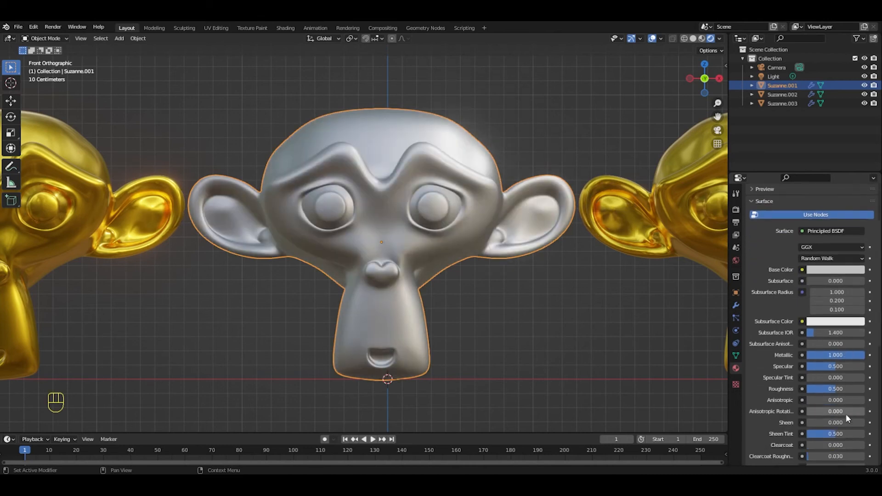
{"action": "left_click", "coordinate": [825, 390]}
{"action": "type", "text": "0.2"}
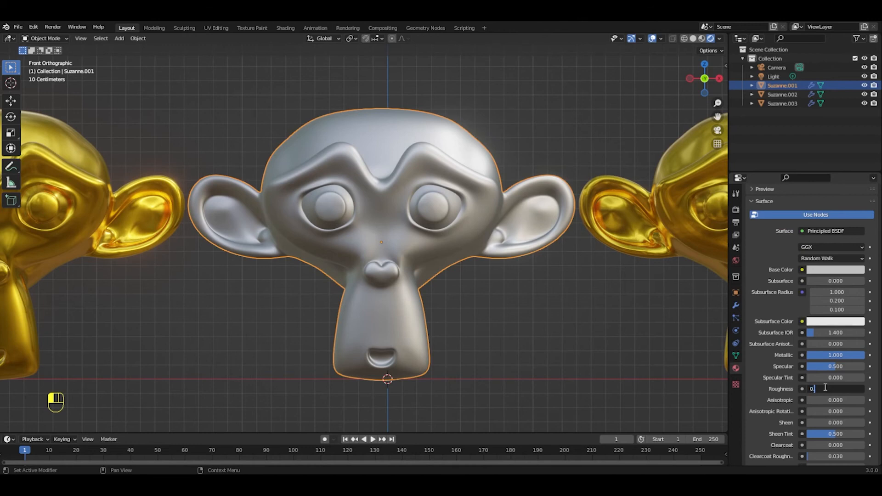
{"action": "key", "text": "Return"}
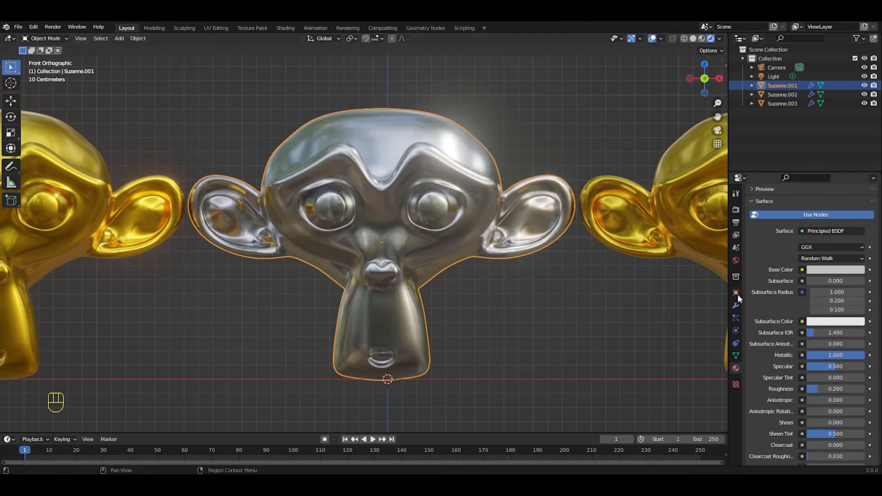
{"action": "left_click", "coordinate": [736, 210]}
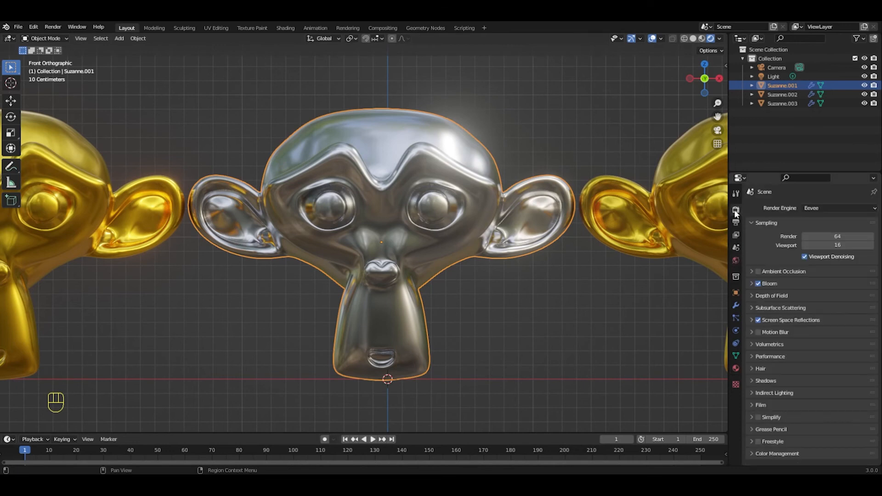
{"action": "left_click", "coordinate": [736, 368]}
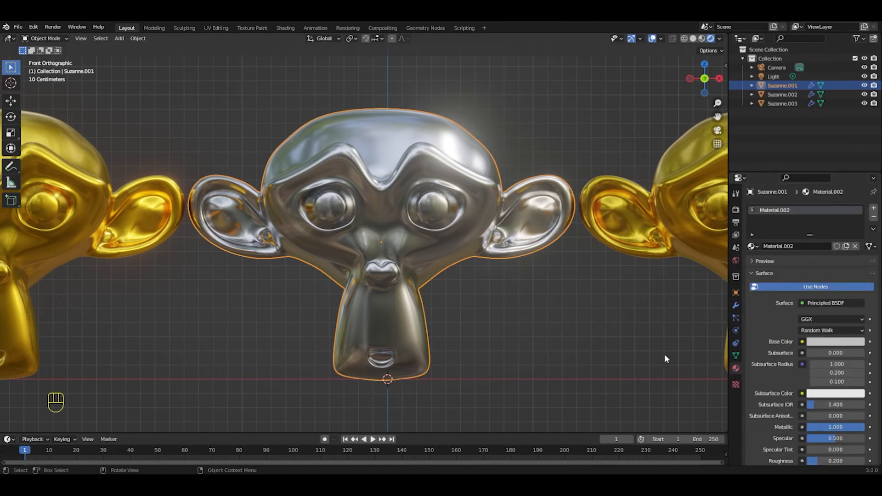
Replace the gold material on the rightmost monkey head with a new material whose base color is hex B87333
{"action": "middle_click_drag", "start_coordinate": [638, 324], "coordinate": [296, 320], "text": "shift"}
{"action": "left_click", "coordinate": [404, 275]}
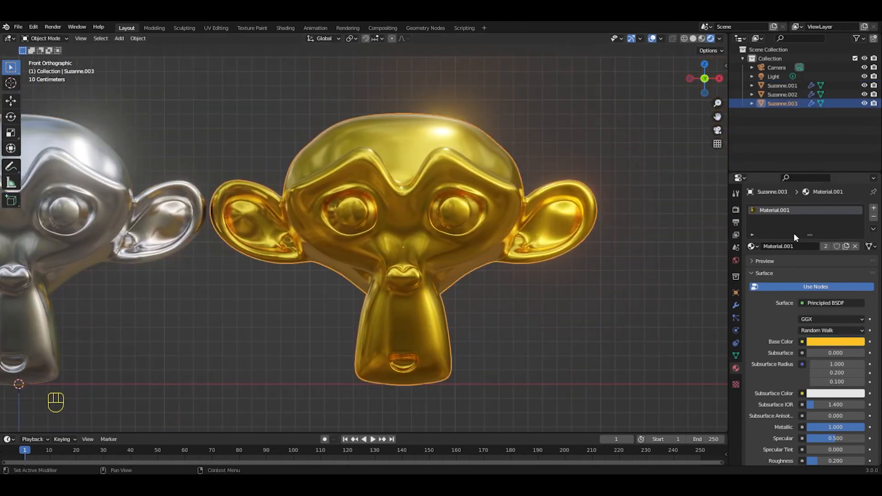
{"action": "left_click", "coordinate": [874, 217]}
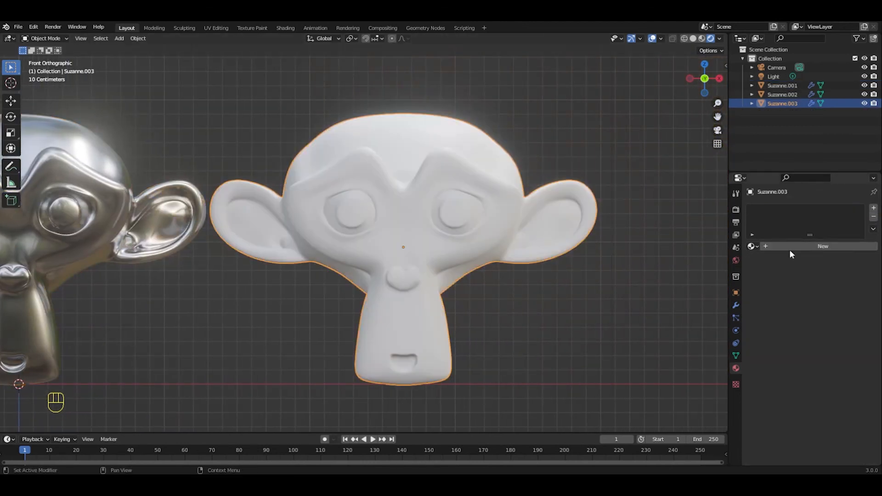
{"action": "left_click", "coordinate": [810, 248]}
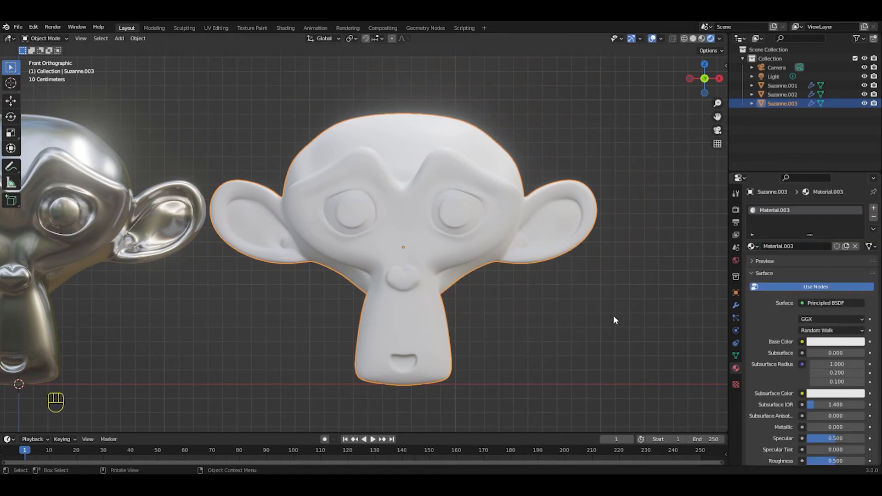
{"action": "left_click", "coordinate": [824, 342]}
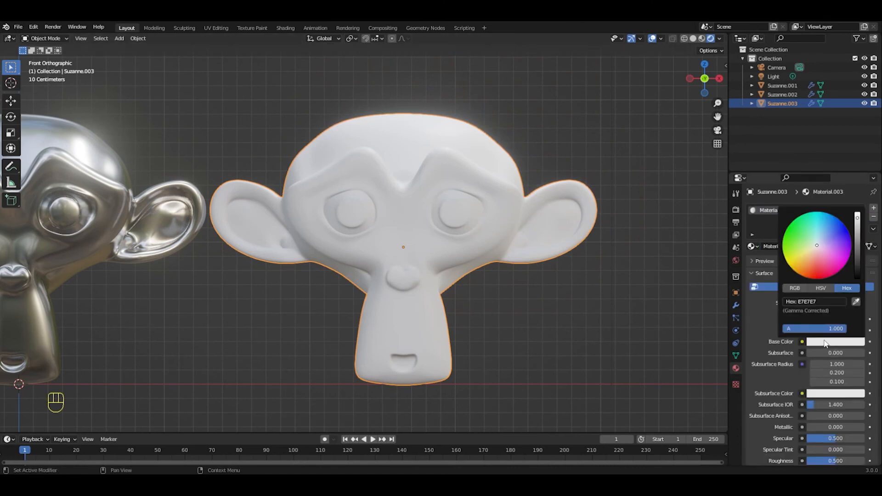
{"action": "left_click", "coordinate": [816, 301]}
{"action": "type", "text": "B87333"}
{"action": "key", "text": "Return"}
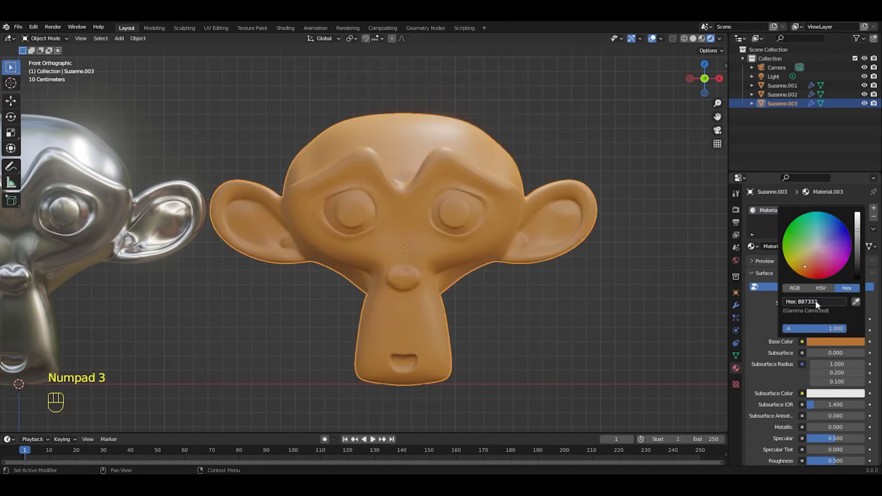
Set the copper-colored material on the rightmost monkey head to metallic 1.0 and roughness 0.2
{"action": "scroll", "coordinate": [804, 373], "scroll_direction": "down", "scroll_amount": 3}
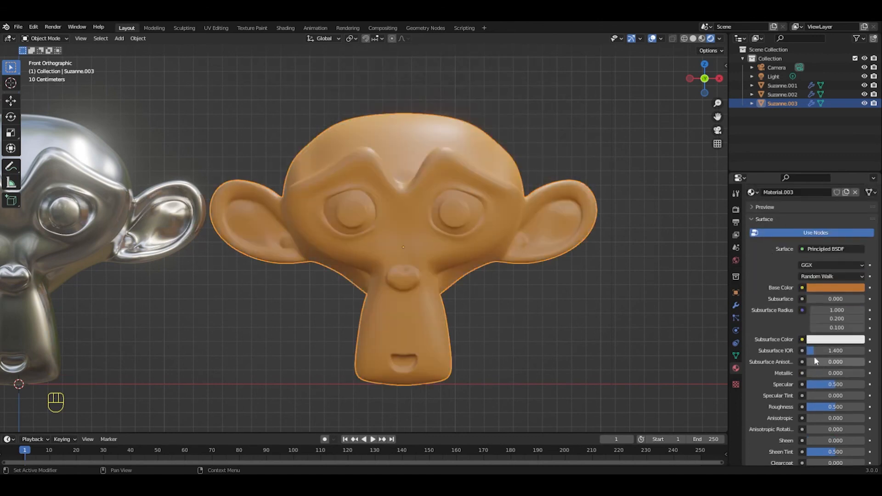
{"action": "left_click", "coordinate": [813, 373]}
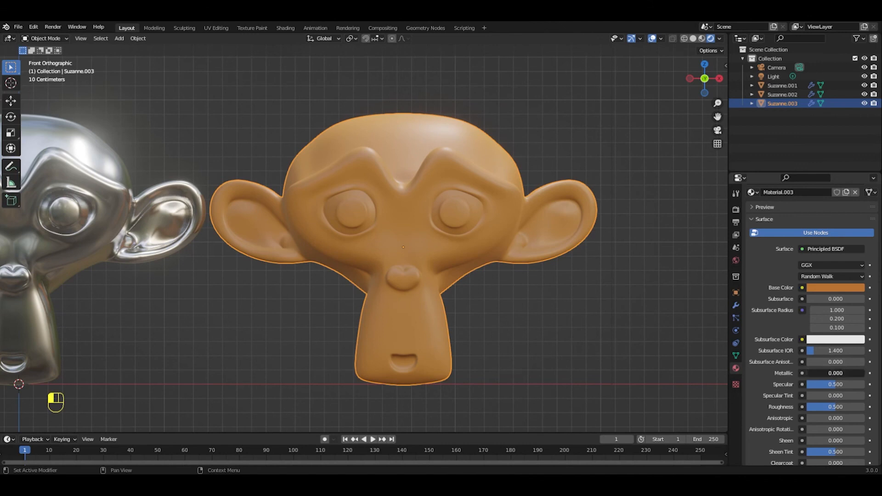
{"action": "type", "text": "1"}
{"action": "key", "text": "Return"}
{"action": "scroll", "coordinate": [838, 393], "scroll_direction": "down", "scroll_amount": 5}
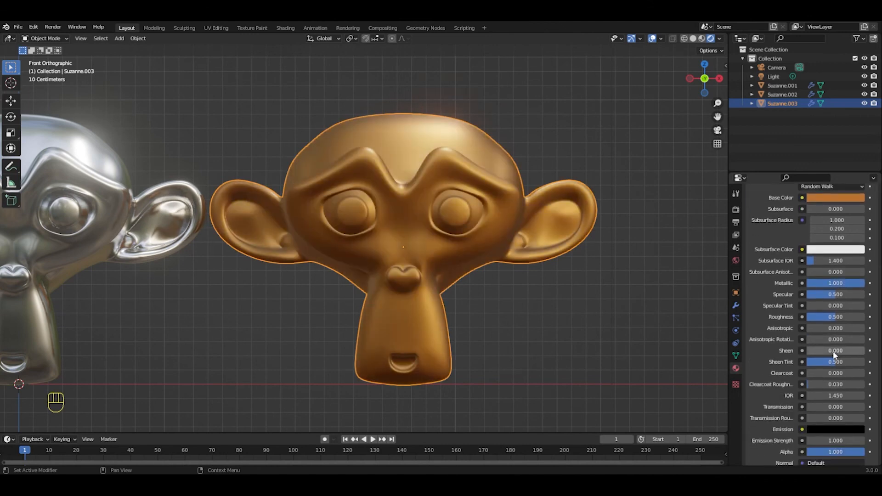
{"action": "left_click", "coordinate": [823, 317]}
{"action": "type", "text": "0.2"}
{"action": "key", "text": "Return"}
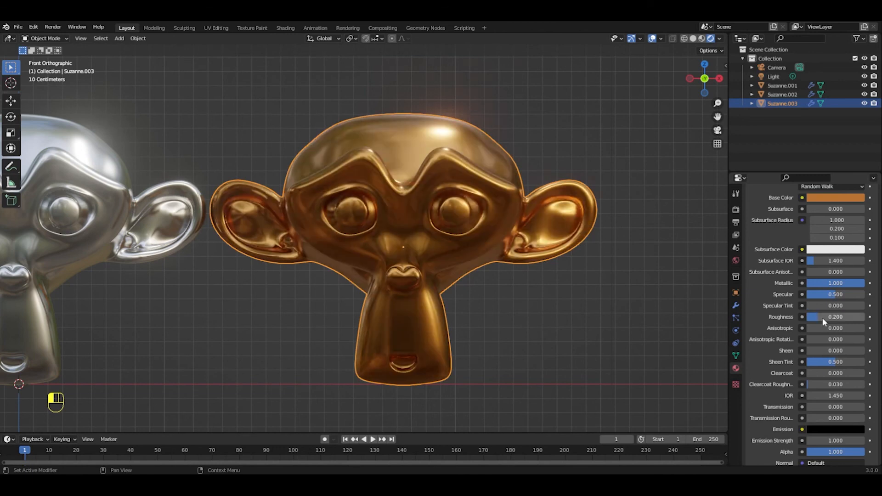
{"action": "scroll", "coordinate": [432, 267], "scroll_direction": "down", "scroll_amount": 8}
{"action": "middle_click_drag", "start_coordinate": [321, 285], "coordinate": [406, 294], "text": "shift"}
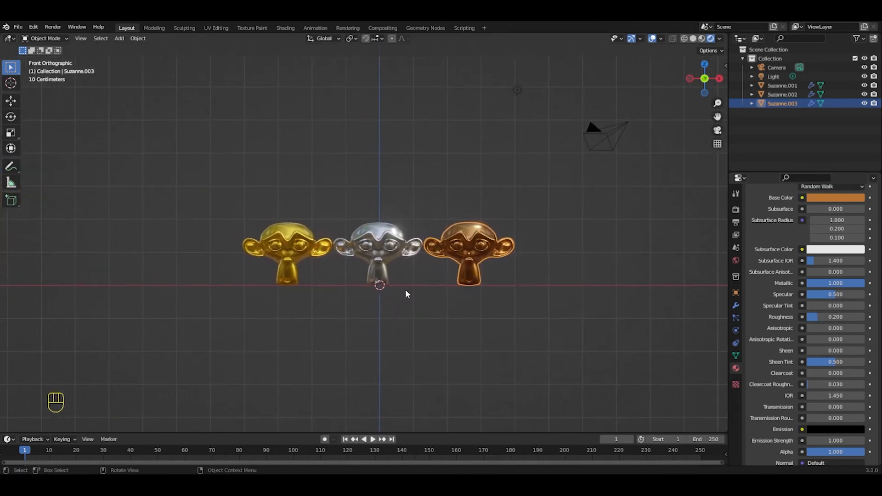
{"action": "scroll", "coordinate": [406, 289], "scroll_direction": "up", "scroll_amount": 5}
{"action": "middle_click_drag", "start_coordinate": [486, 302], "coordinate": [461, 304], "text": "shift"}
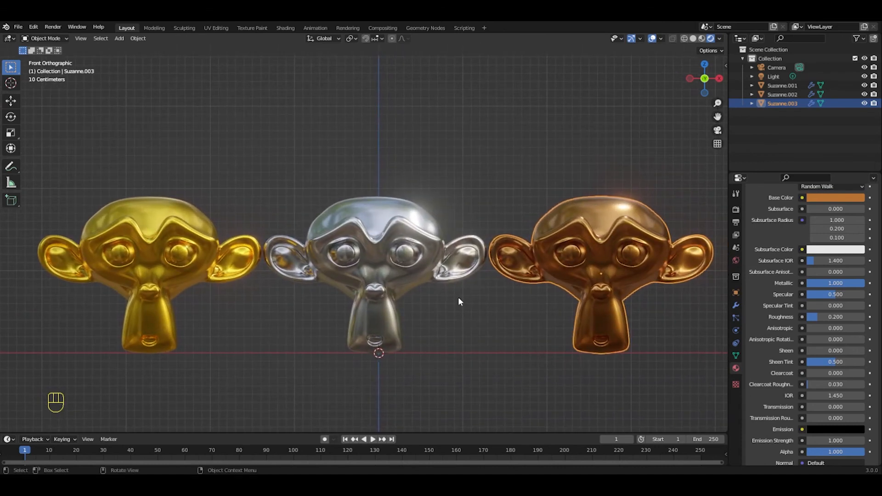